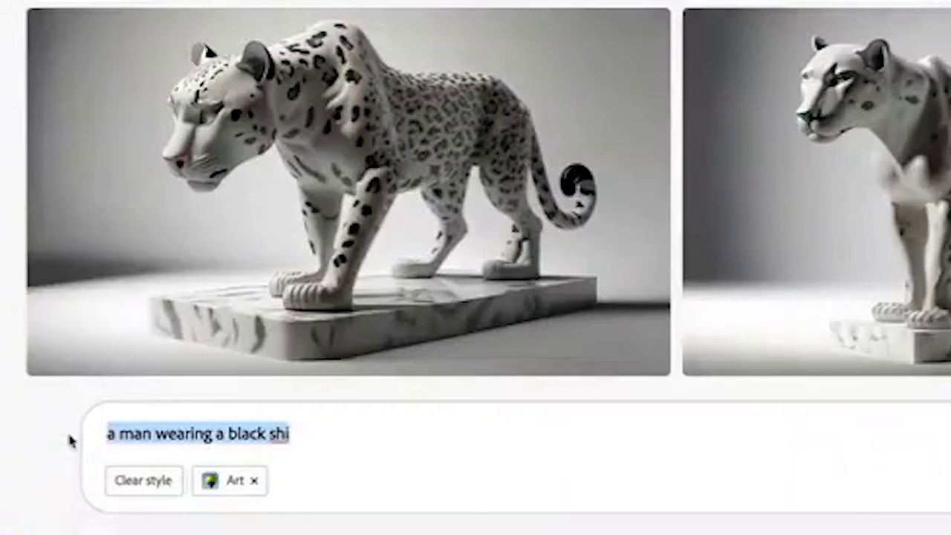
# Step: Generate photos from the prompt "close up of a man wearing a blank white t shirt, facing backward on a soft great studio background"
pyautogui.write('close up of')
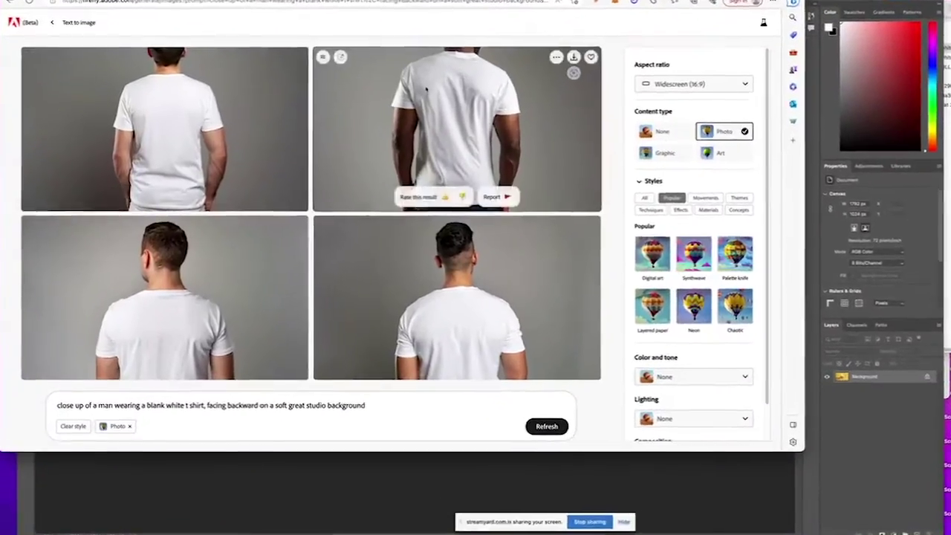
# Step: Enlarge the second generated image of the man in the white T-shirt and download it
pyautogui.click(416, 115)
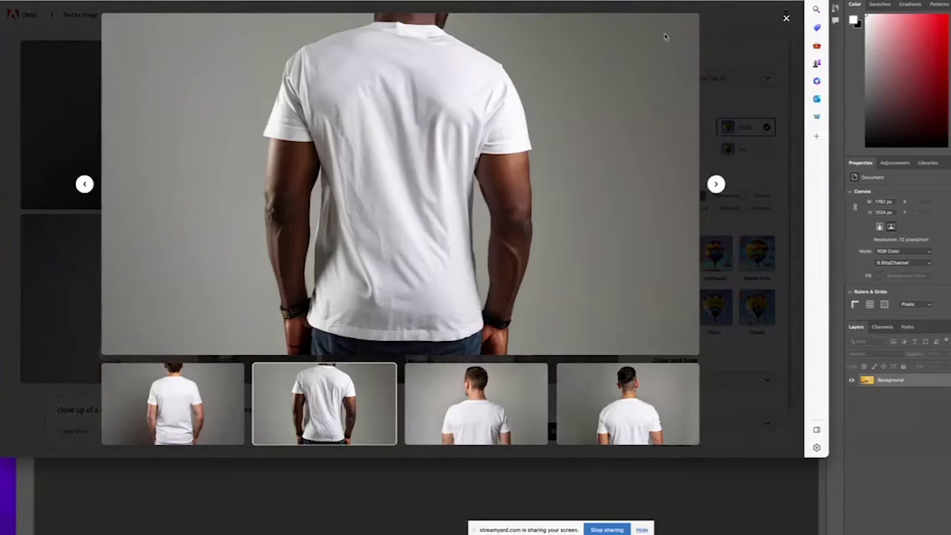
pyautogui.moveTo(672, 25)
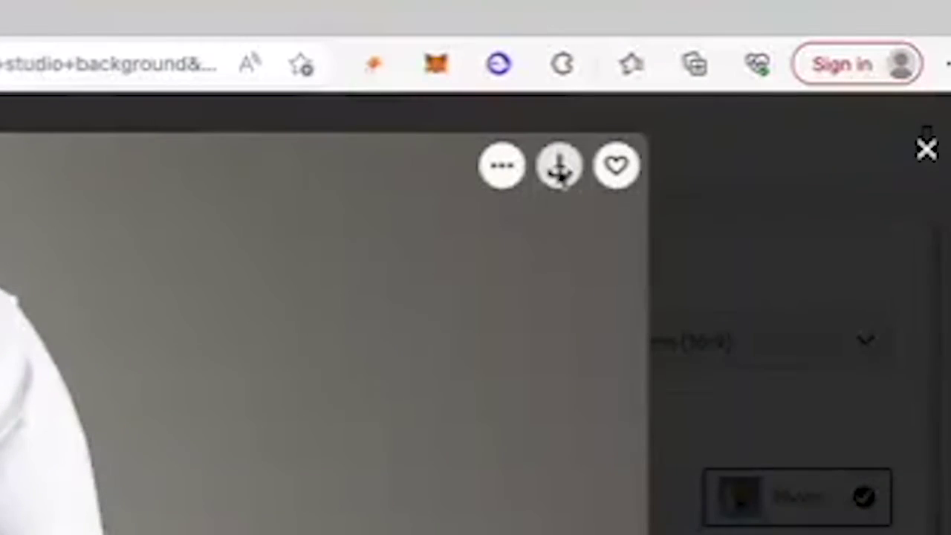
pyautogui.click(561, 170)
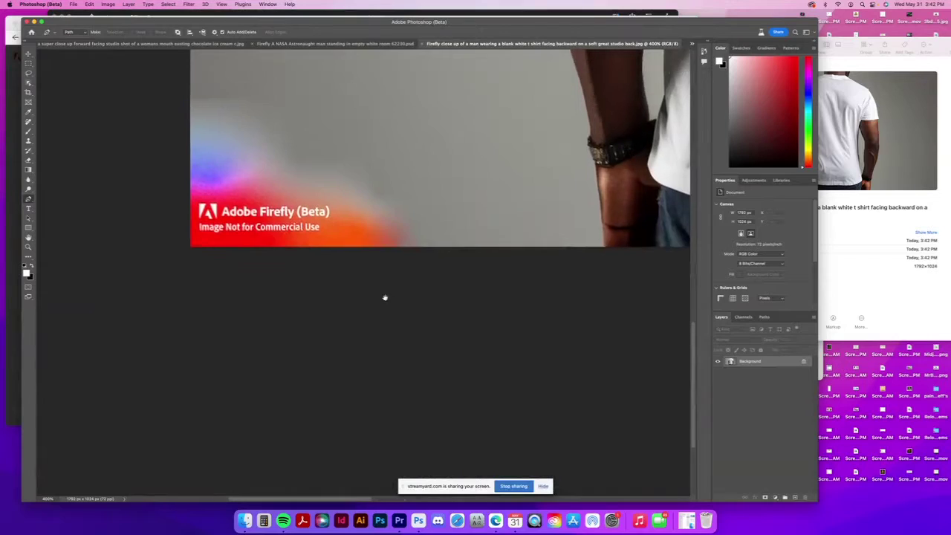
# Step: Select the Firefly watermark area, about 399 × 211 px, in the T-shirt image and remove it with Generative Fill and no prompt
pyautogui.moveTo(530, 170); pyautogui.dragTo(493, 175)
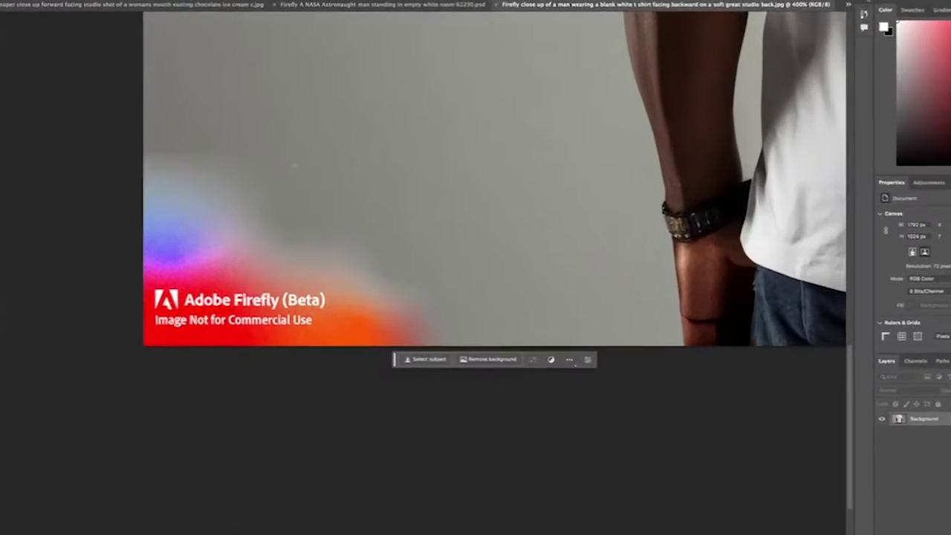
pyautogui.press('m')
pyautogui.moveTo(142, 148); pyautogui.dragTo(364, 253)
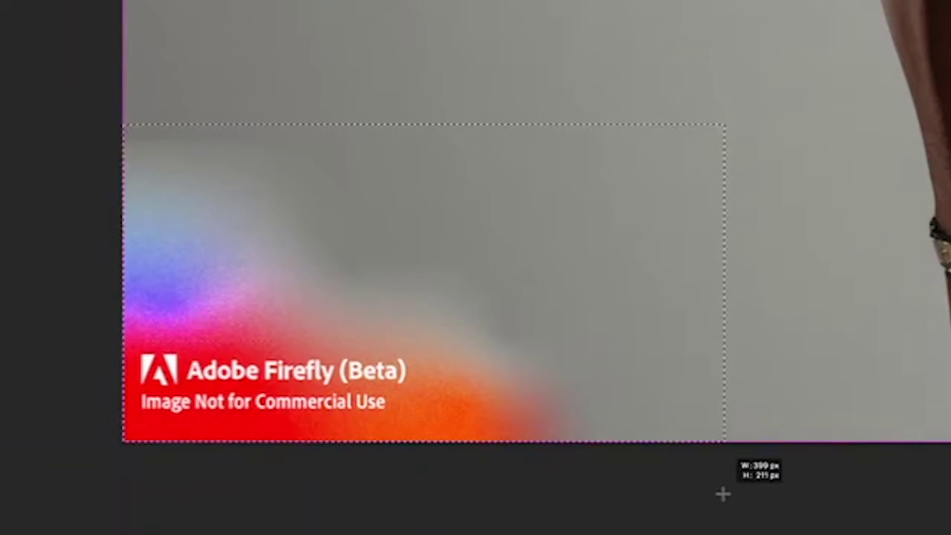
pyautogui.moveTo(723, 494); pyautogui.dragTo(722, 494)
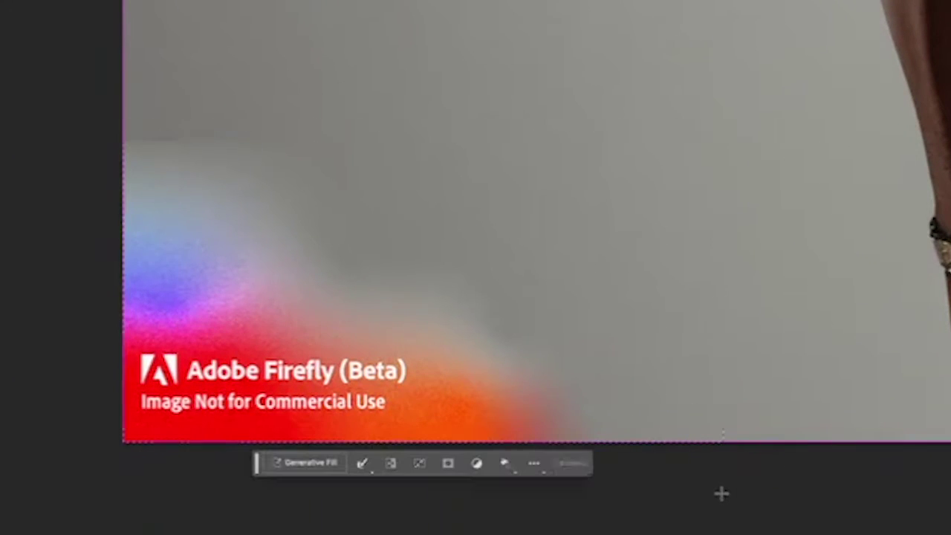
pyautogui.click(296, 465)
pyautogui.click(522, 465)
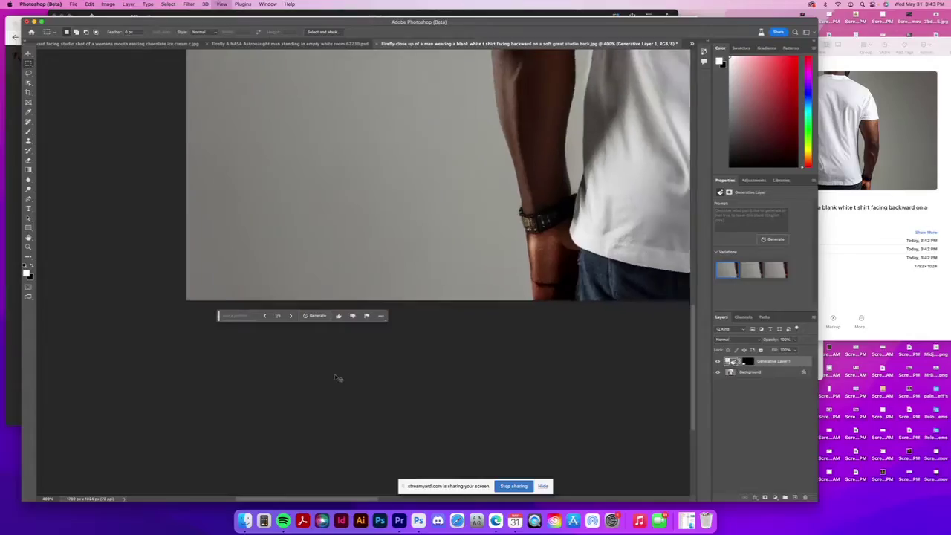
# Step: Examine the man's shirt, arms and the watch on his wrist up close for the quality of the generated image
pyautogui.scroll(5, 335, 378)
pyautogui.moveTo(385, 226); pyautogui.dragTo(235, 360)
pyautogui.moveTo(422, 263); pyautogui.dragTo(408, 244)
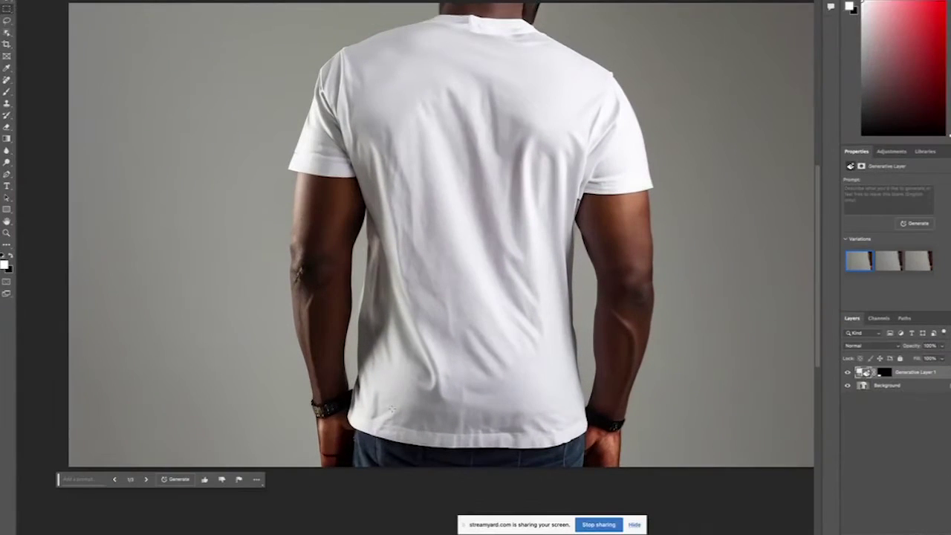
pyautogui.scroll(5, 395, 413)
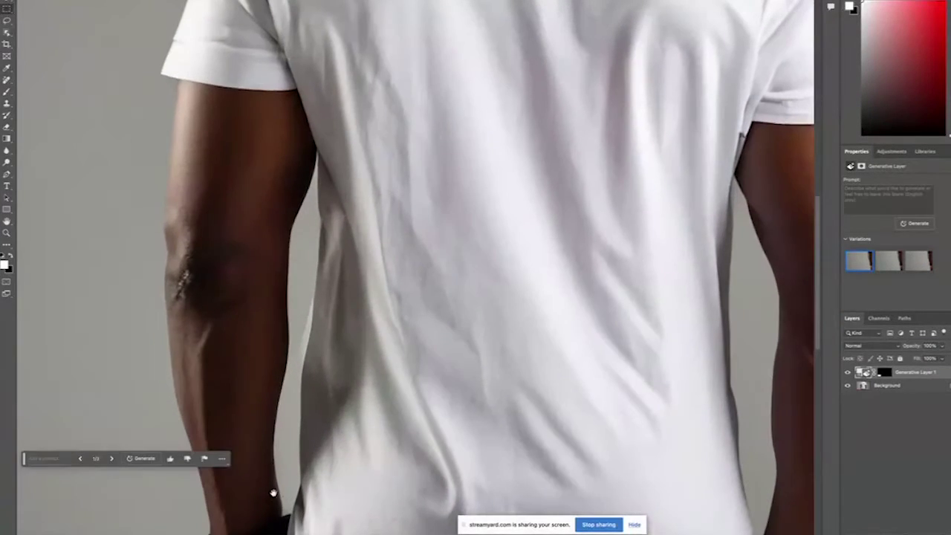
pyautogui.scroll(2, 351, 211)
pyautogui.scroll(-1, 351, 211)
pyautogui.press('super+plus')
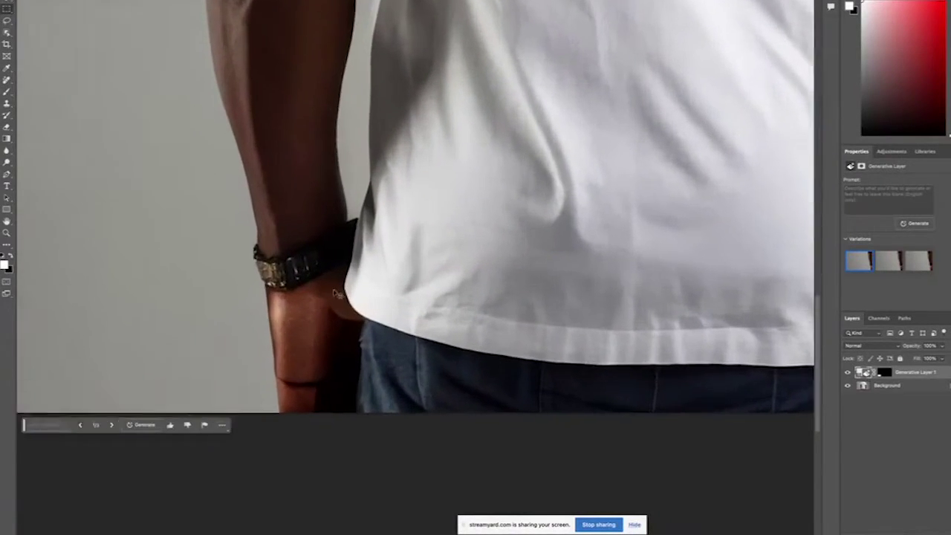
pyautogui.moveTo(327, 398); pyautogui.dragTo(343, 370)
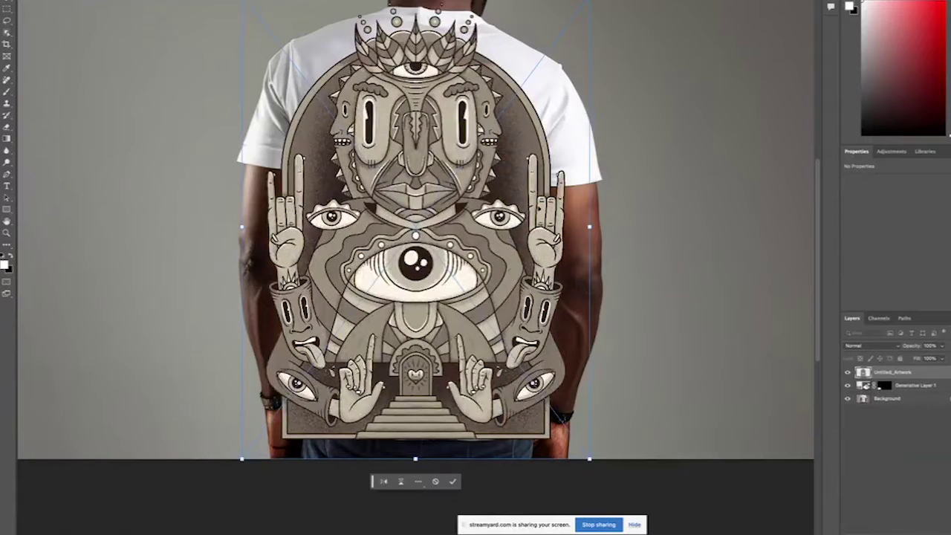
# Step: Scale the placed artwork to about 363 × 489 px on the shirt's upper back and blend it with Multiply
pyautogui.moveTo(589, 227); pyautogui.dragTo(499, 222)
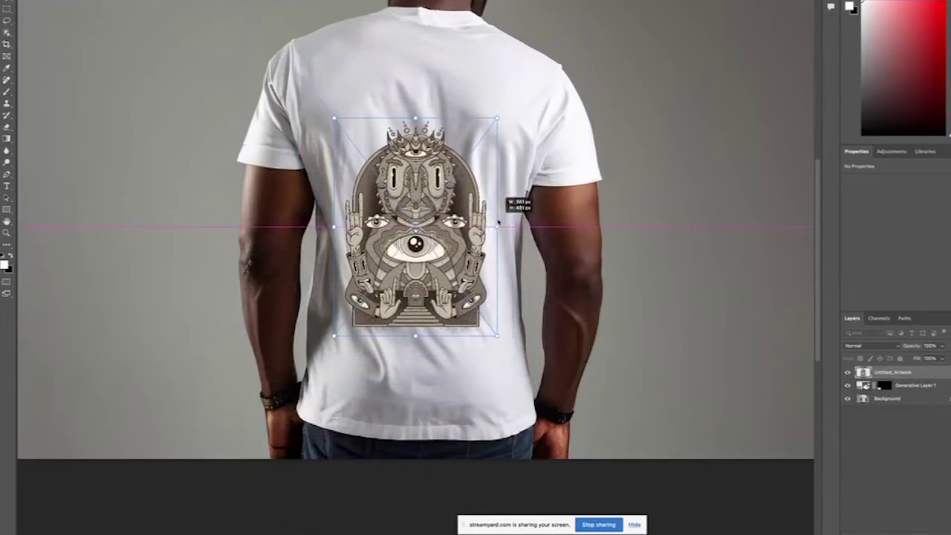
pyautogui.moveTo(427, 232); pyautogui.dragTo(434, 155)
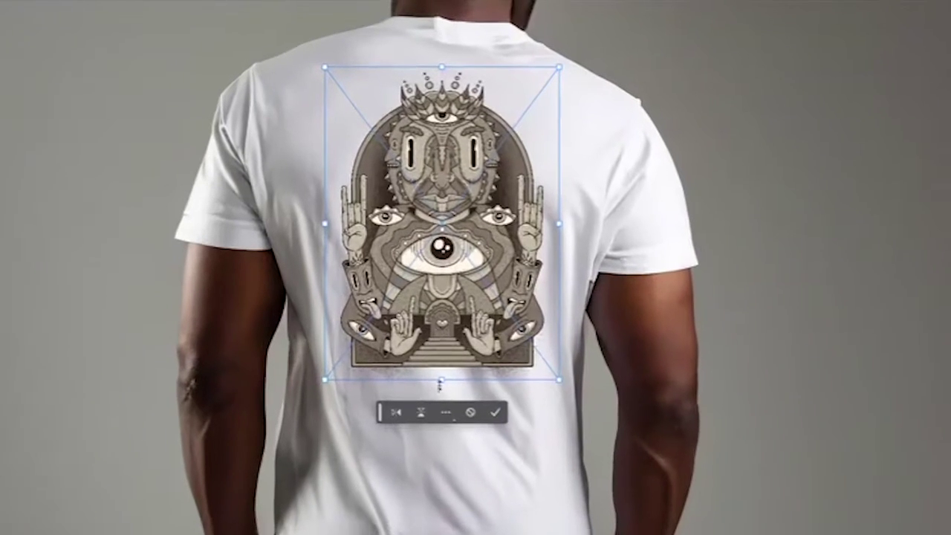
pyautogui.moveTo(440, 383); pyautogui.dragTo(442, 399)
pyautogui.moveTo(488, 243); pyautogui.dragTo(453, 212)
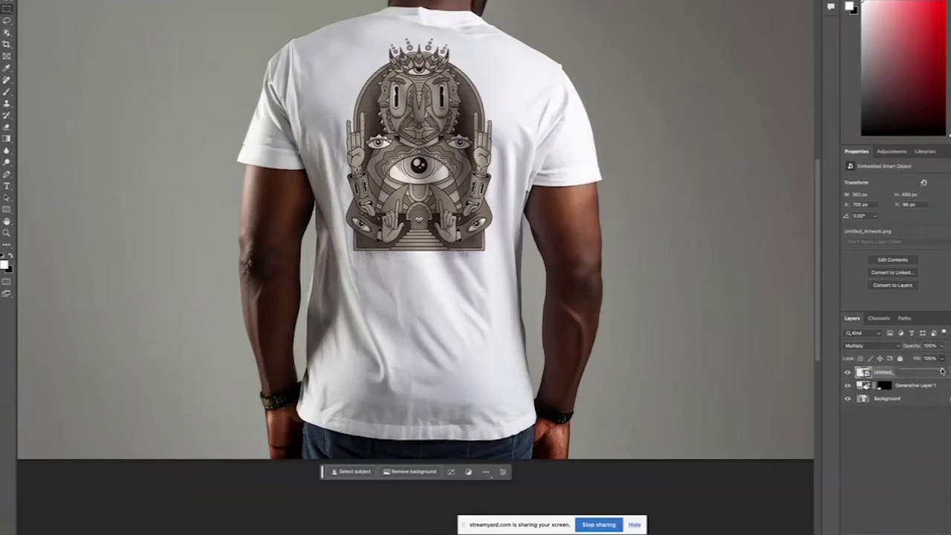
pyautogui.moveTo(942, 370); pyautogui.dragTo(937, 370)
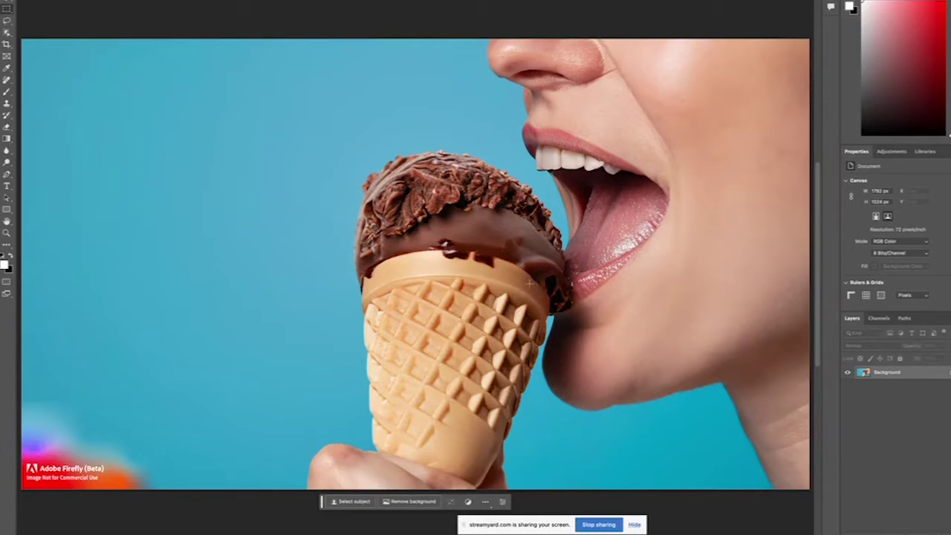
# Step: Select the Firefly watermark in the ice cream image's lower-left corner and remove it with Generative Fill and no prompt
pyautogui.press('super+minus')
pyautogui.press('super+minus')
pyautogui.press('super+plus')
pyautogui.press('super+plus')
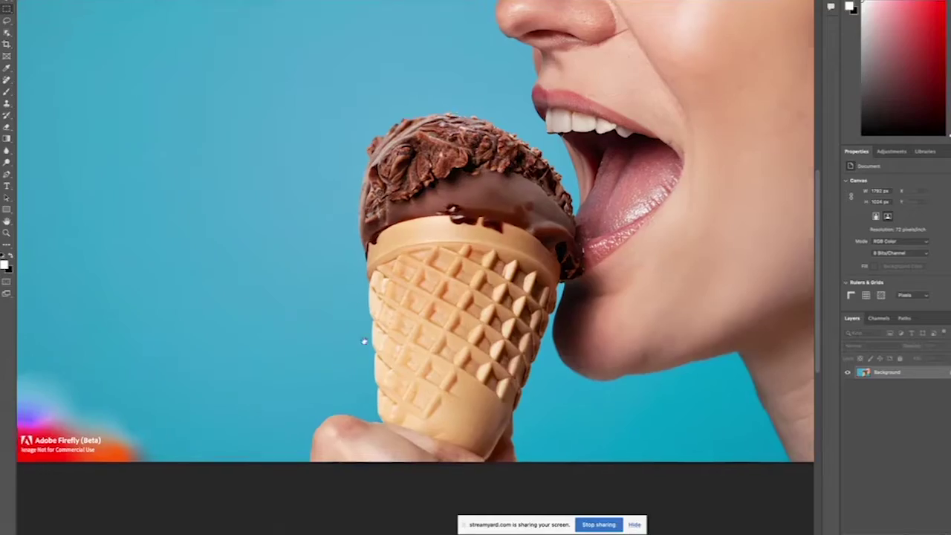
pyautogui.moveTo(364, 341); pyautogui.dragTo(448, 322)
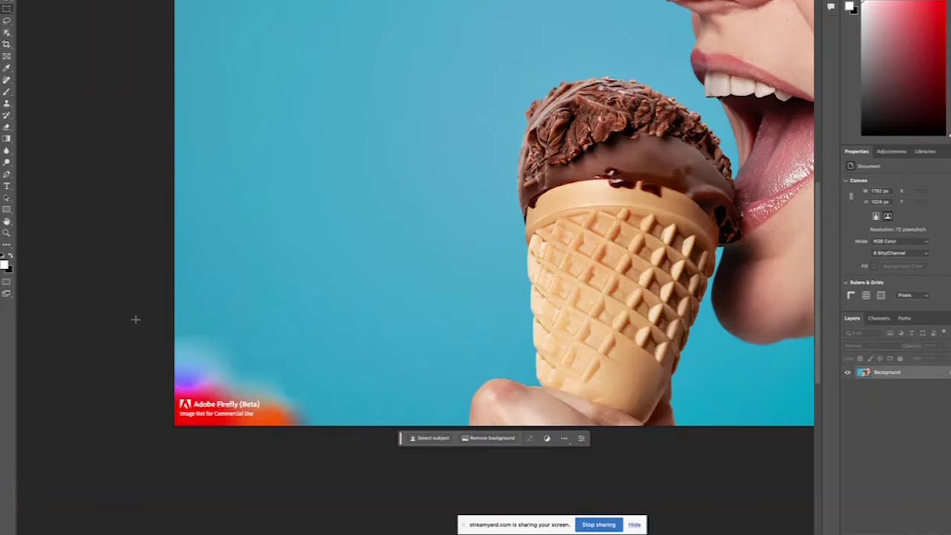
pyautogui.moveTo(358, 466); pyautogui.dragTo(359, 466)
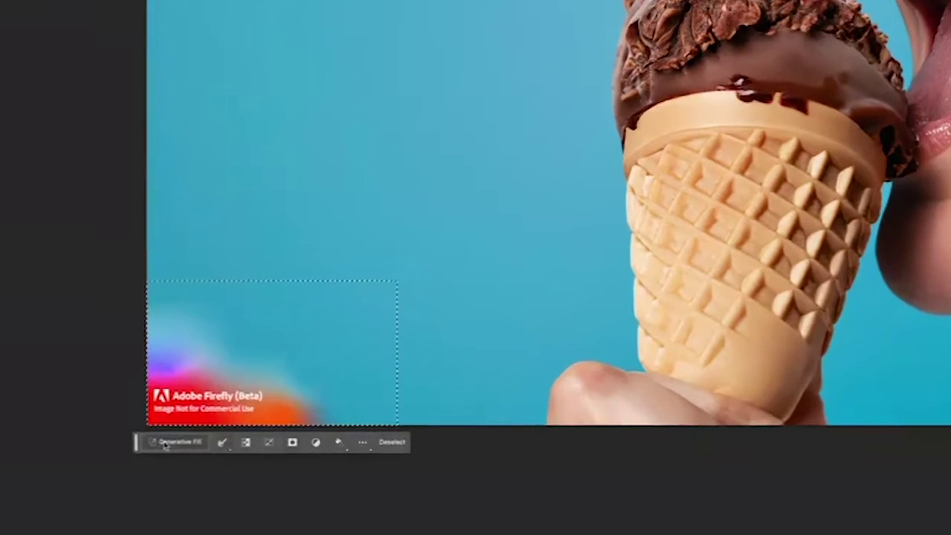
pyautogui.click(189, 439)
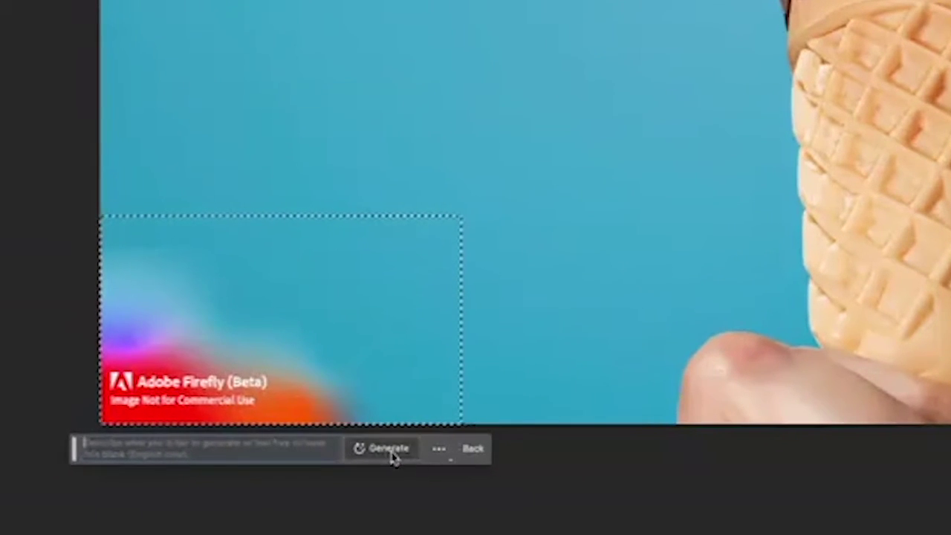
pyautogui.click(378, 448)
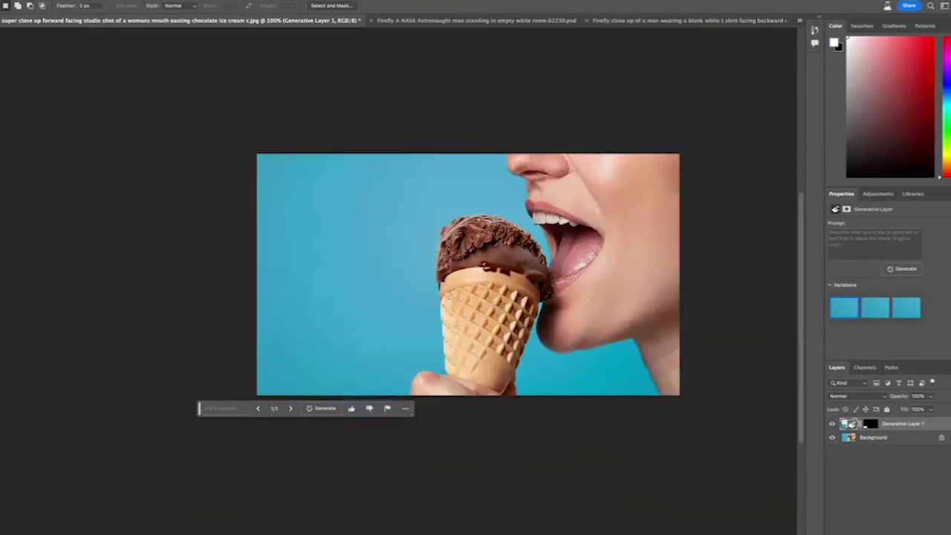
pyautogui.moveTo(567, 278); pyautogui.dragTo(469, 285)
pyautogui.hotkey('ctrl', '+')
pyautogui.hotkey('ctrl', '+')
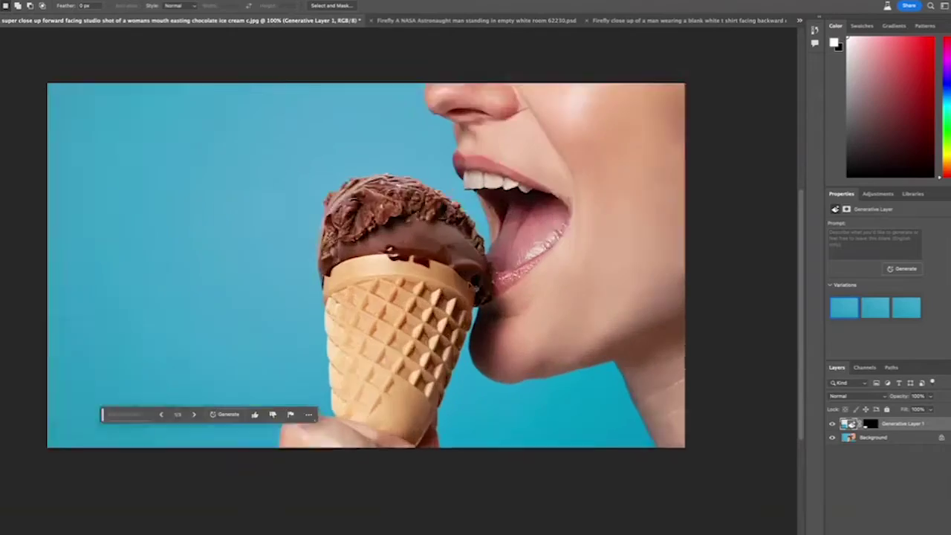
pyautogui.scroll(2, 471, 288)
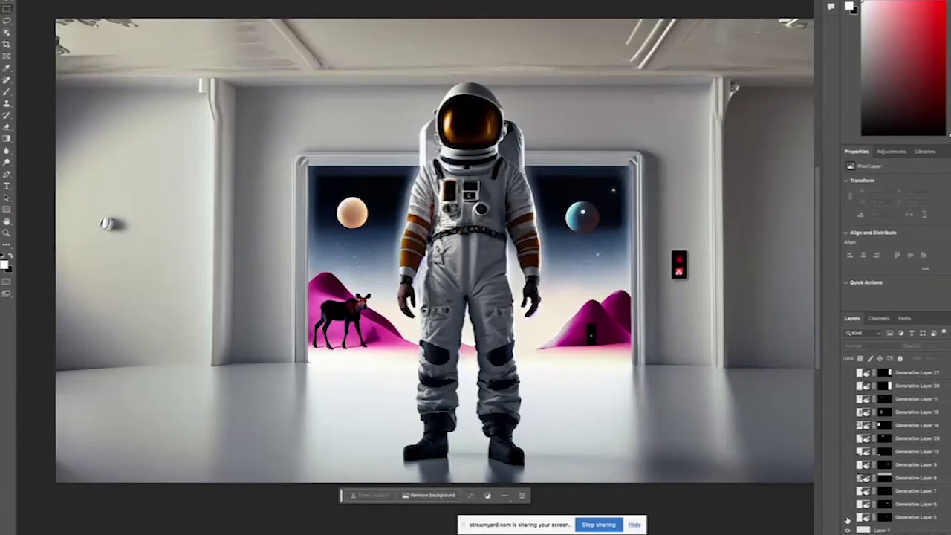
# Step: Hide the lower generative layers of the astronaut scene one after another
pyautogui.scroll(-1, 847, 519)
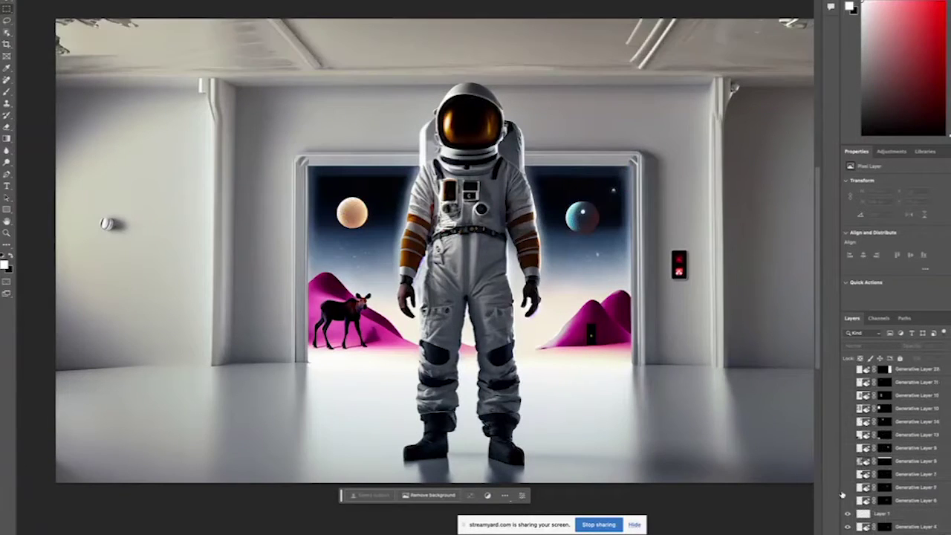
pyautogui.scroll(-5, 848, 514)
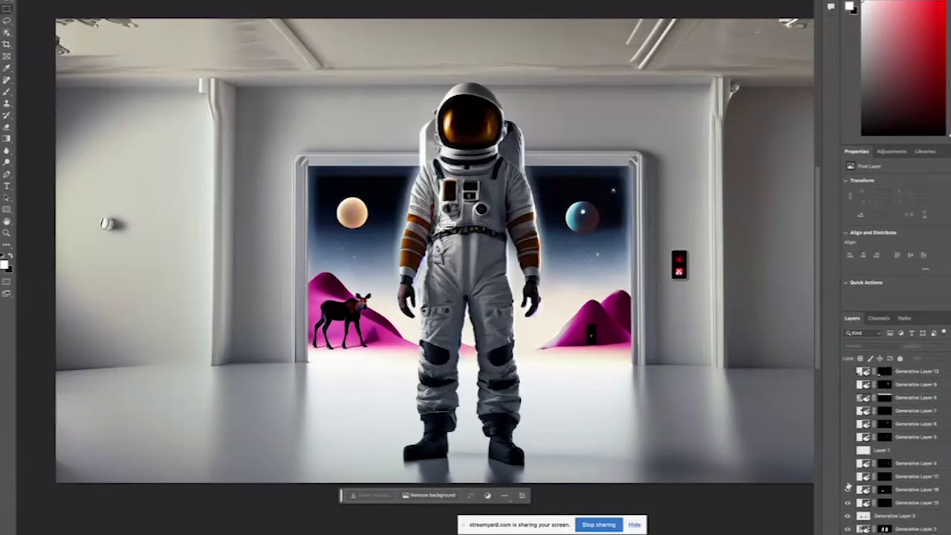
pyautogui.click(847, 522)
pyautogui.scroll(-2, 847, 520)
pyautogui.click(848, 512)
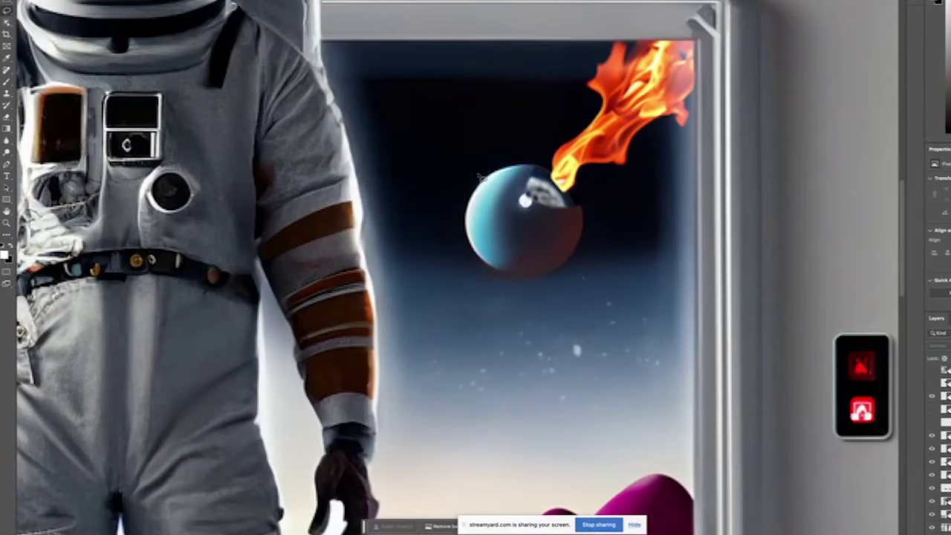
pyautogui.click(4, 3)
pyautogui.click(58, 15)
pyautogui.moveTo(465, 164); pyautogui.dragTo(583, 280)
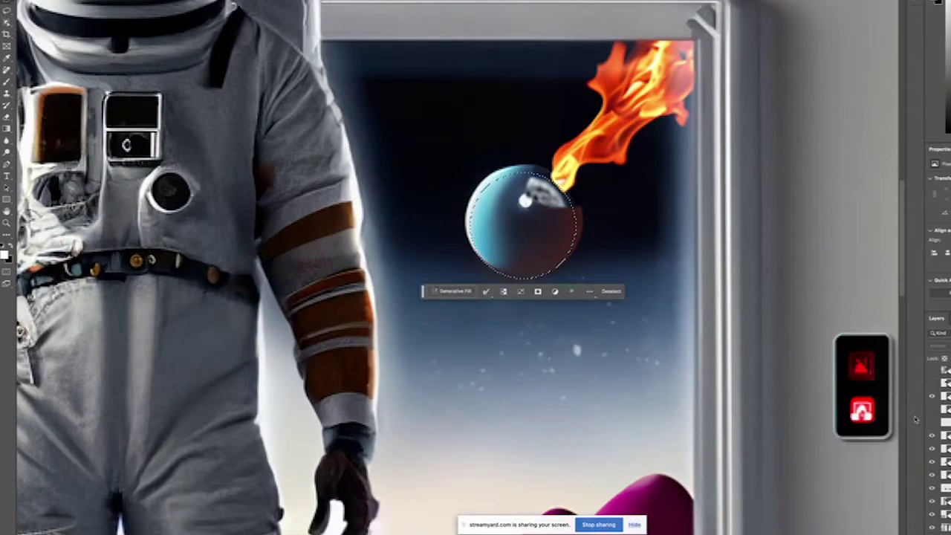
pyautogui.hotkey('ctrl', 'd')
# Step: Show the Earth layer and the remaining generative layers above it, up to the complete astronaut scene
pyautogui.click(932, 409)
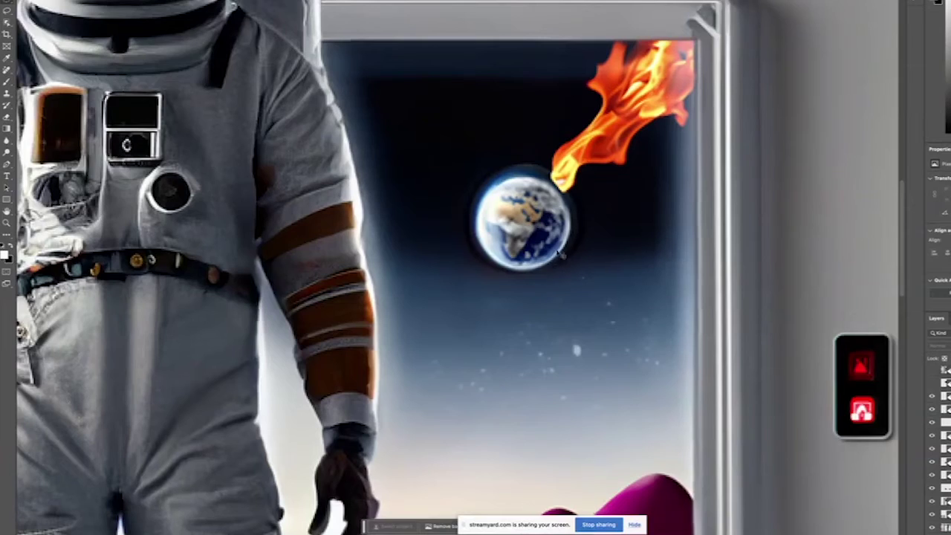
pyautogui.press('super+minus')
pyautogui.press('super+minus')
pyautogui.press('super+minus')
pyautogui.scroll(-2, 667, 292)
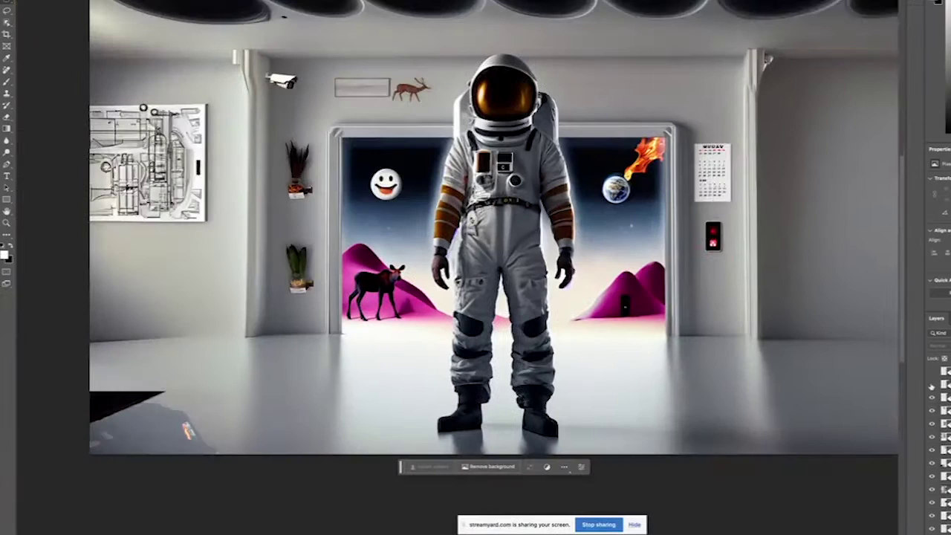
pyautogui.click(933, 373)
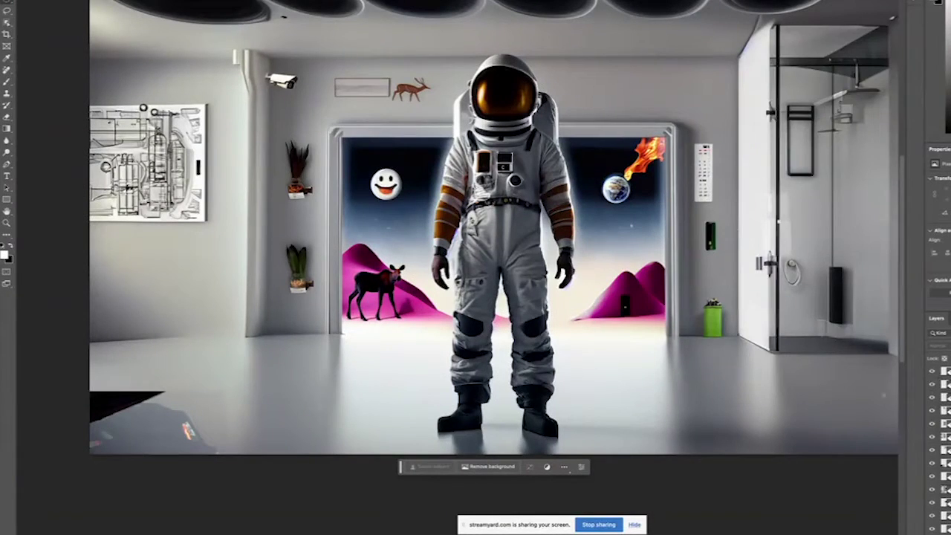
pyautogui.scroll(3, 929, 380)
pyautogui.click(933, 386)
pyautogui.click(934, 374)
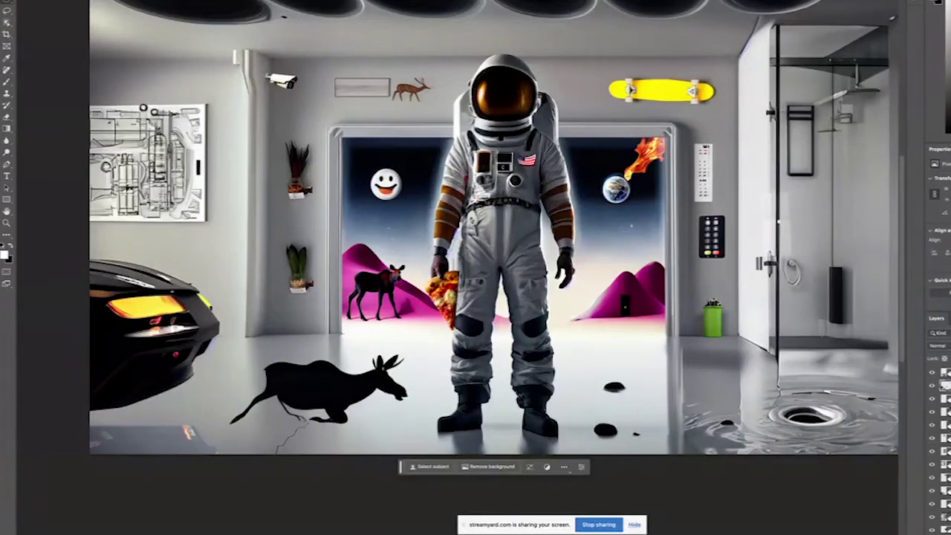
pyautogui.hscroll(-2, 494, 227)
pyautogui.hscroll(1, 493, 228)
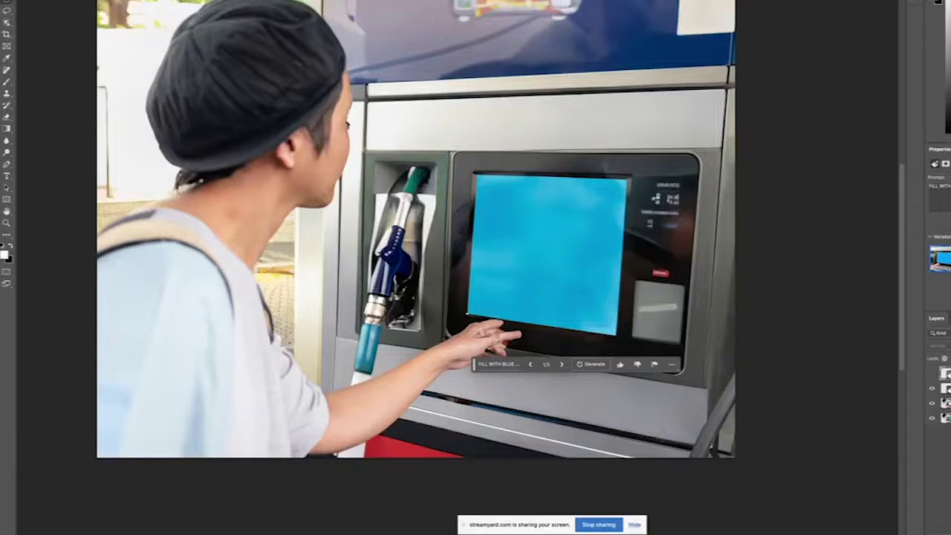
# Step: Purge all cached data, including the histories, while the gas pump image is open
pyautogui.click(99, 0)
pyautogui.moveTo(77, 0)
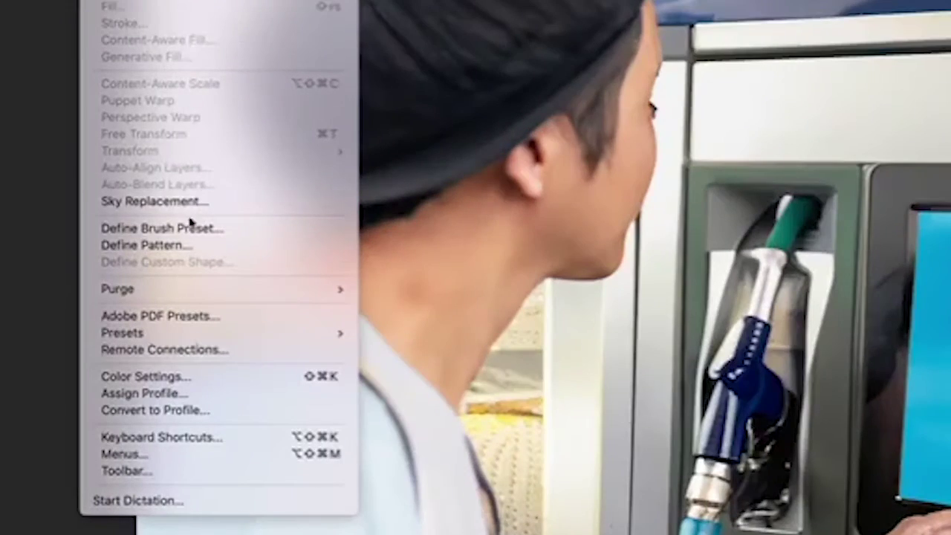
pyautogui.moveTo(121, 214)
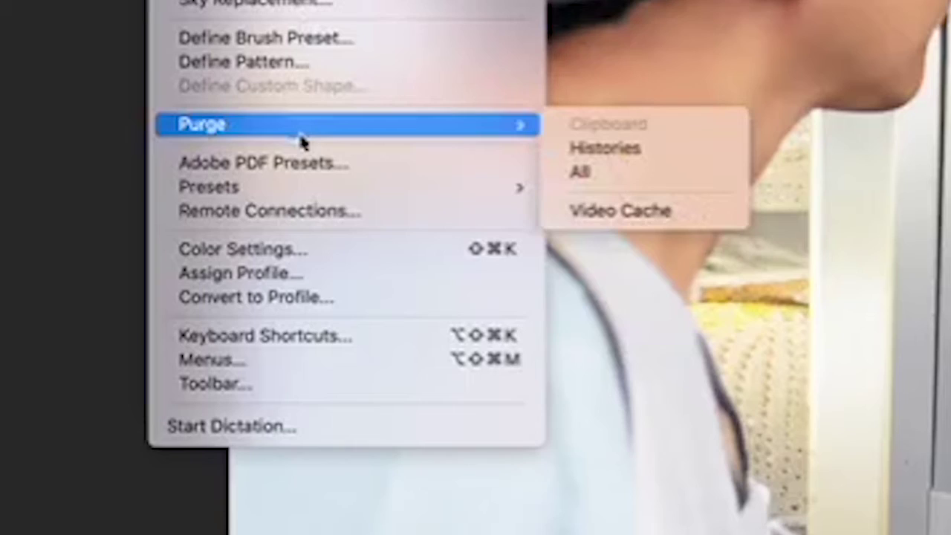
pyautogui.click(627, 178)
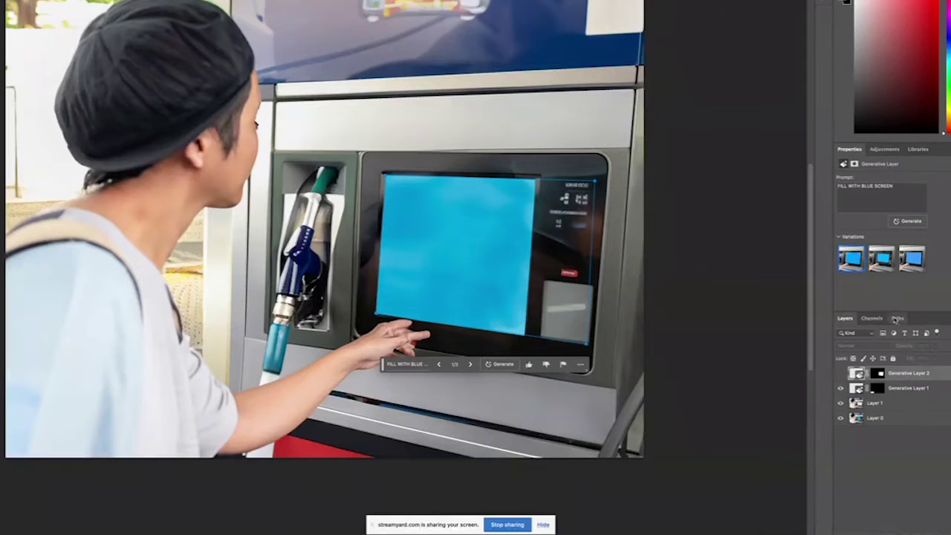
# Step: Load the Work Path around the pump display as a selection and run Generative Fill on it with the prompt "FILL WITH BLUE SCREEN"
pyautogui.click(897, 318)
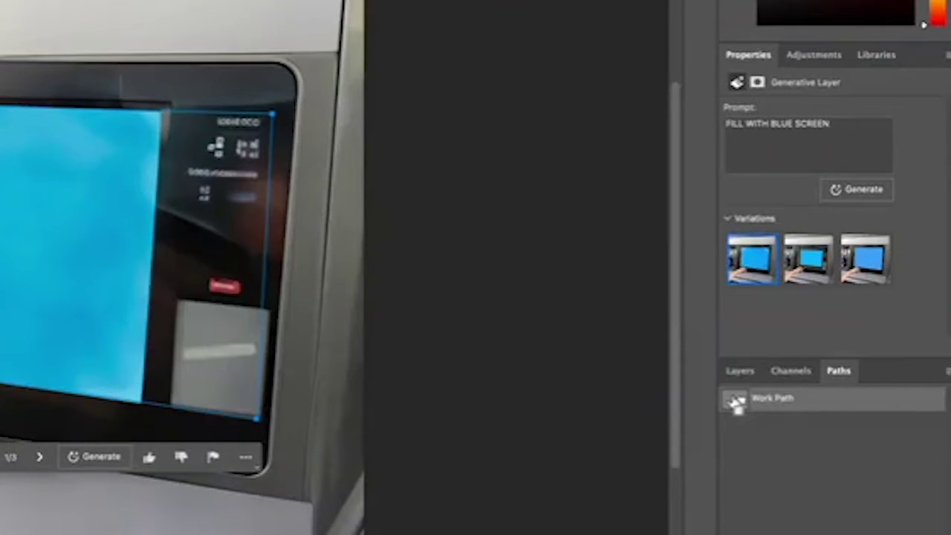
pyautogui.keyDown('super'); pyautogui.click(736, 401); pyautogui.keyUp('super')
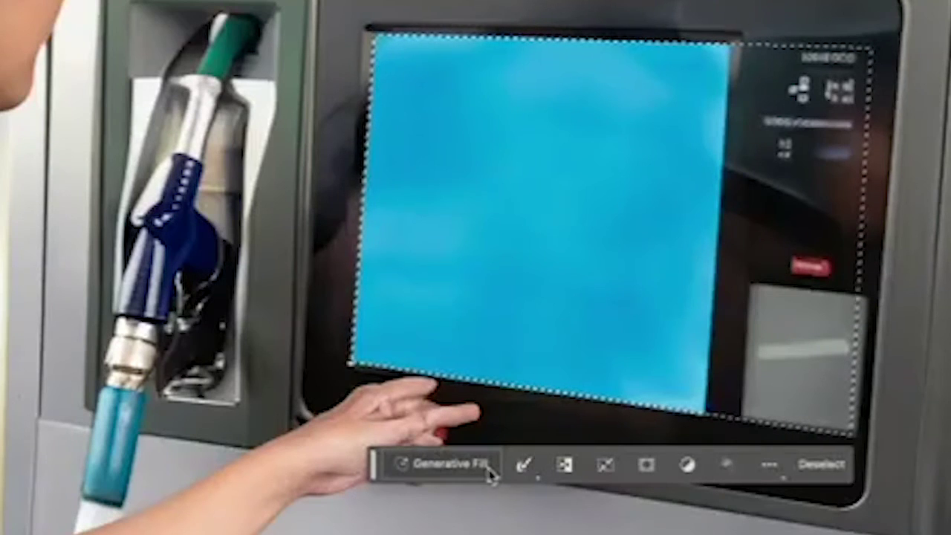
pyautogui.click(431, 464)
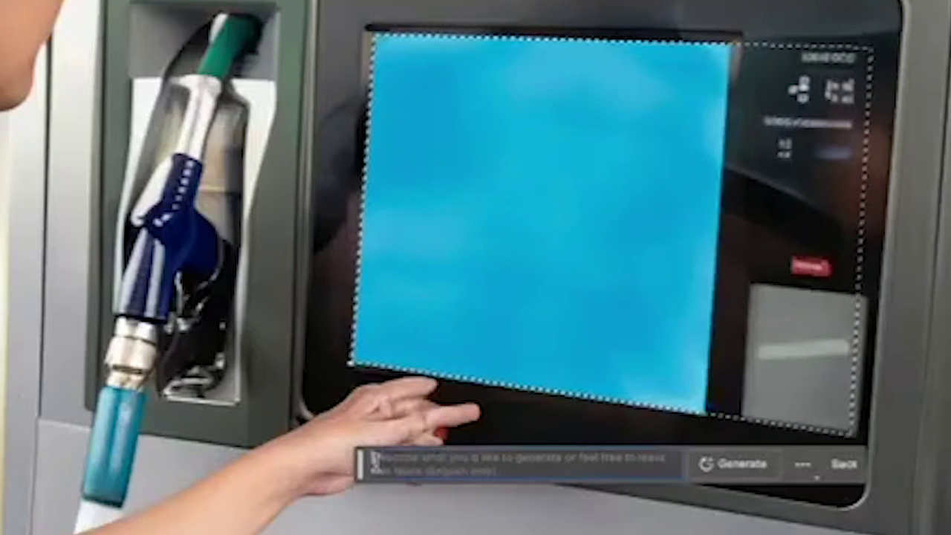
pyautogui.click(385, 462)
pyautogui.write('engrave')
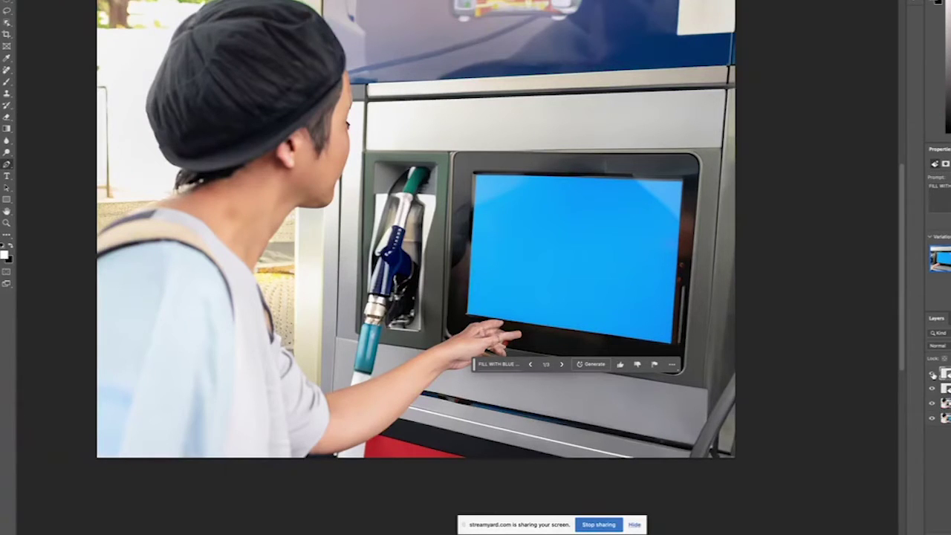
# Step: Examine up close the hand and the edges of the blue screen on the gas pump
pyautogui.press('super+plus')
pyautogui.press('super+plus')
pyautogui.press('super+plus')
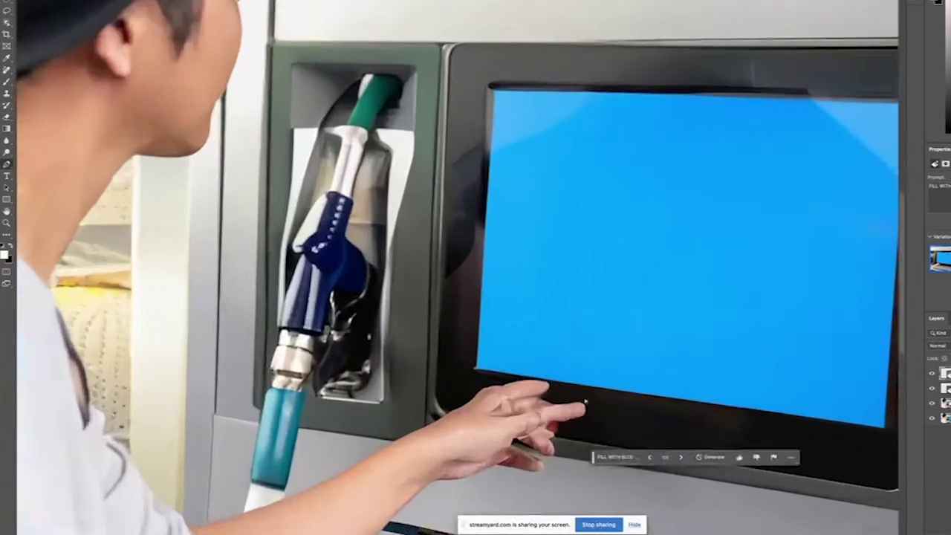
pyautogui.moveTo(577, 427); pyautogui.dragTo(448, 261)
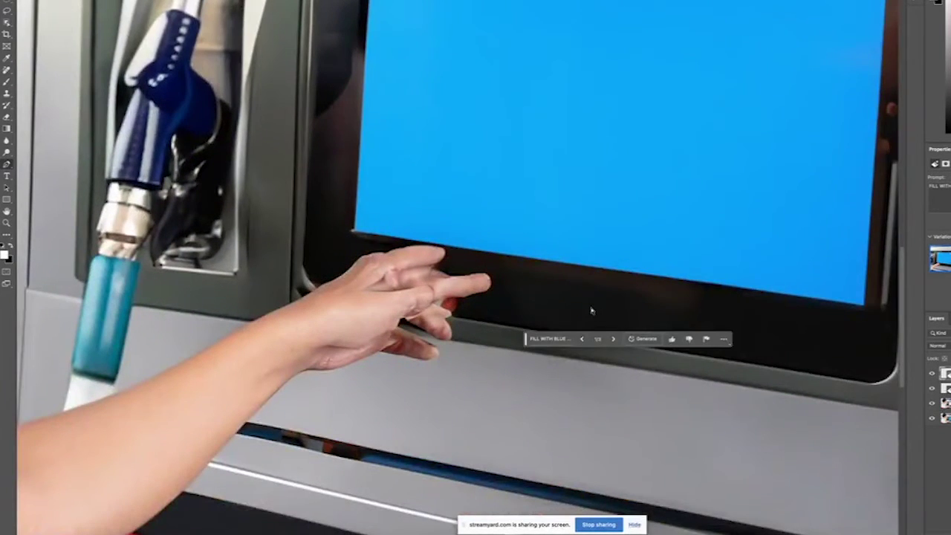
pyautogui.scroll(3, 592, 311)
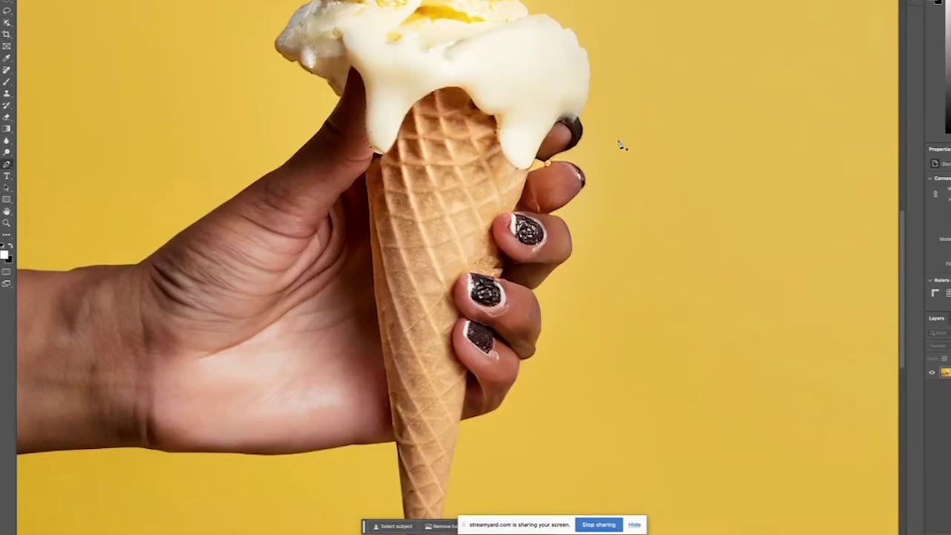
# Step: Lasso the uppermost dark-nailed fingertip beside the melting ice cream and replace it using Generative Fill with a fill-with-yellow prompt
pyautogui.moveTo(585, 116); pyautogui.dragTo(583, 117)
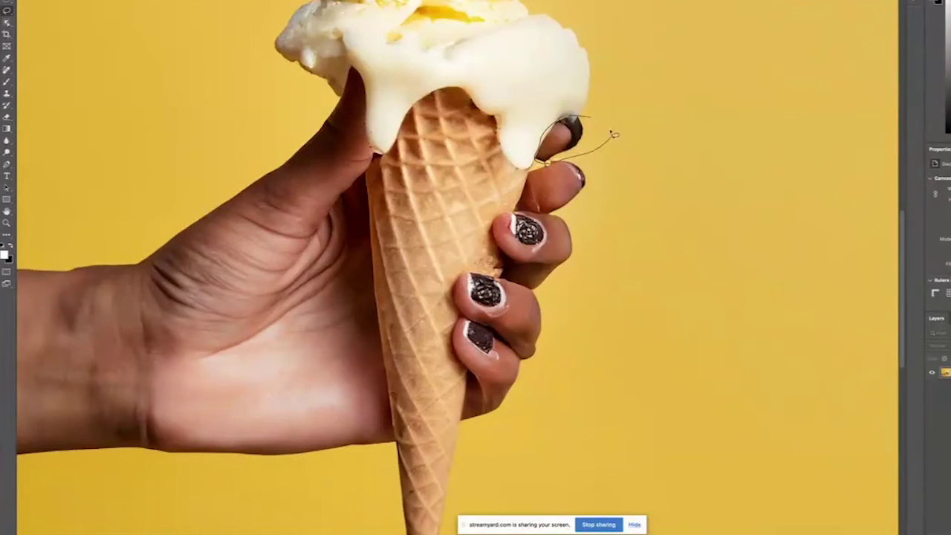
pyautogui.moveTo(593, 119); pyautogui.dragTo(592, 121)
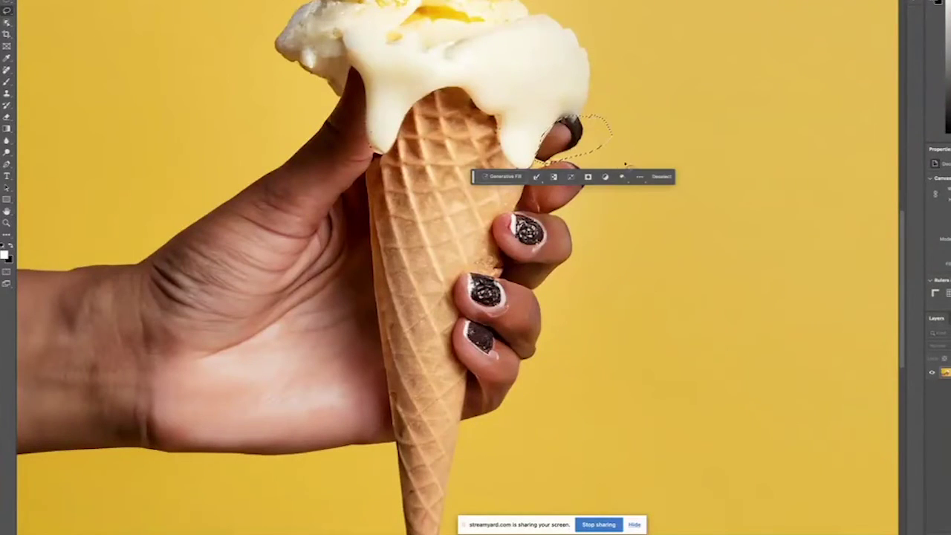
pyautogui.click(492, 179)
pyautogui.click(624, 179)
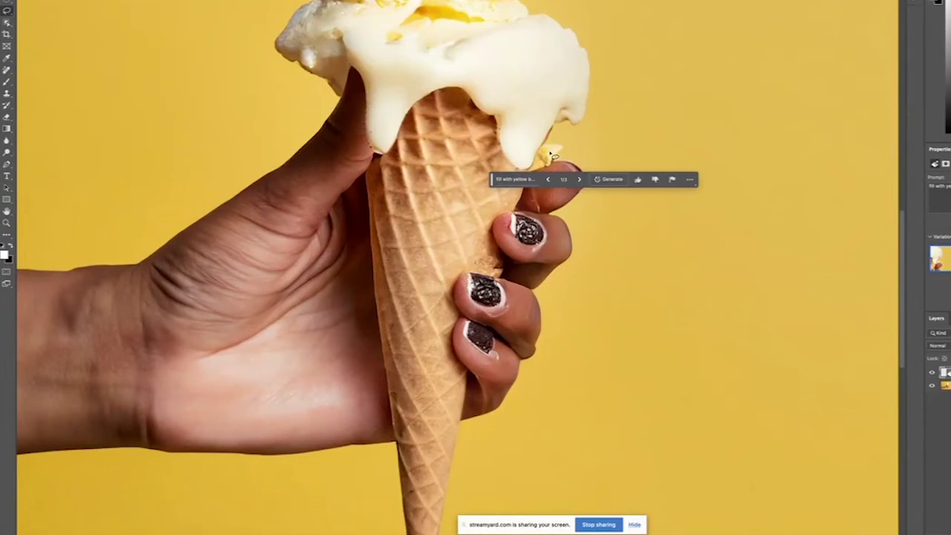
# Step: Examine up close the generated area between the ice cream drips and the remaining fingers
pyautogui.moveTo(595, 130); pyautogui.dragTo(483, 174)
pyautogui.press('super+plus')
pyautogui.press('super+plus')
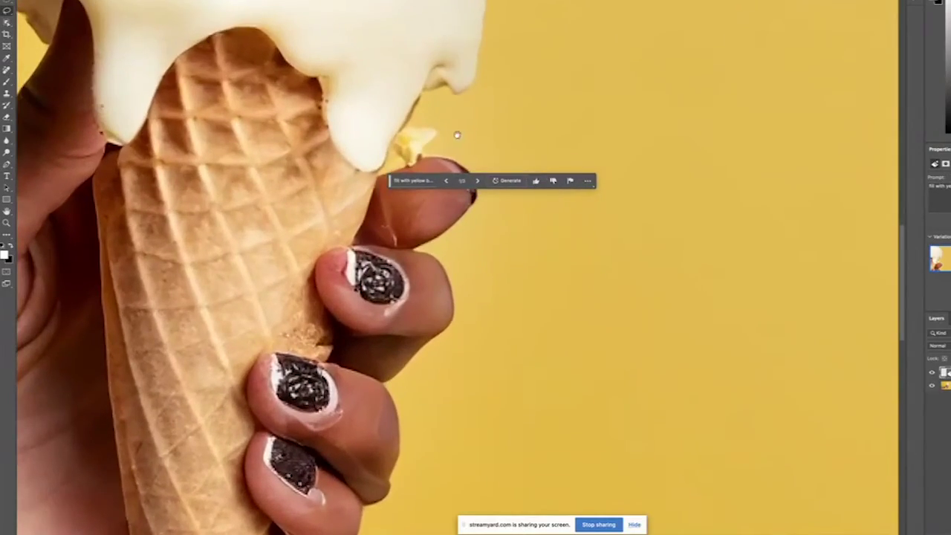
pyautogui.moveTo(457, 134); pyautogui.dragTo(531, 96)
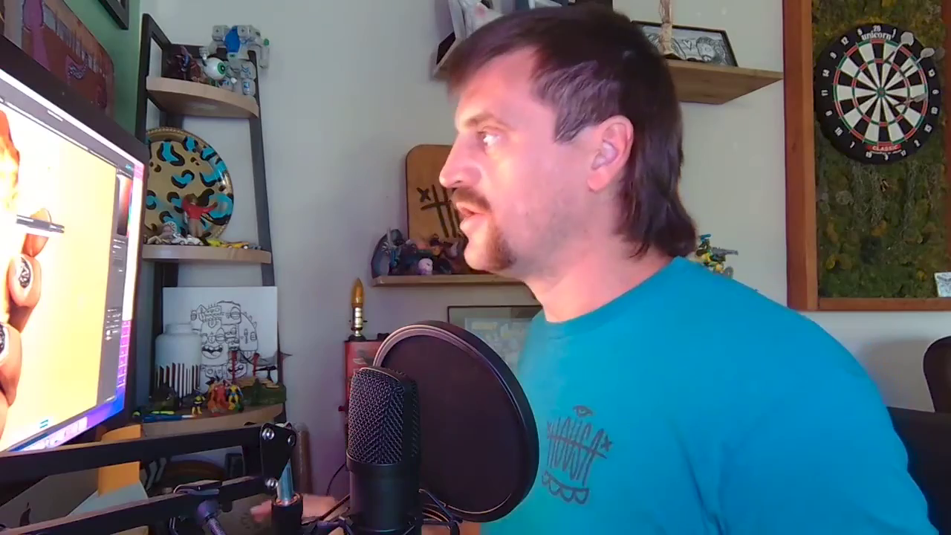